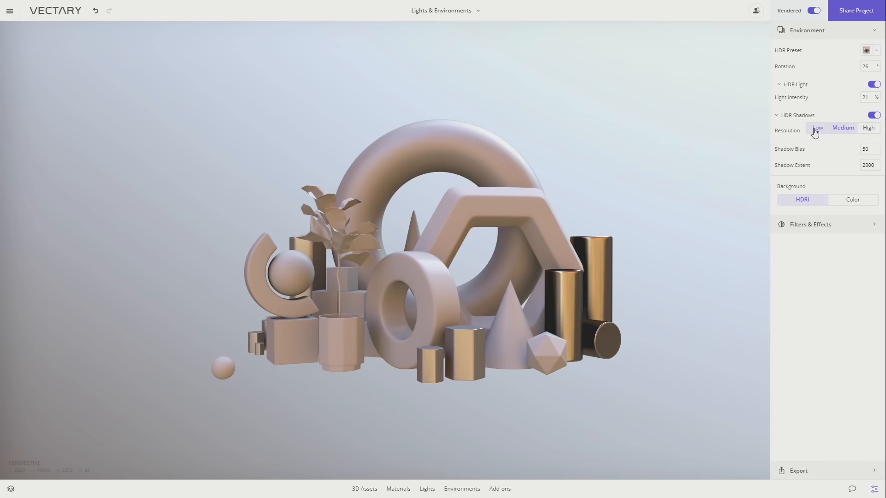
Step: Switch the environment background from HDRI to a solid color and set it to the greyish pink #ada1a7
click(777, 116)
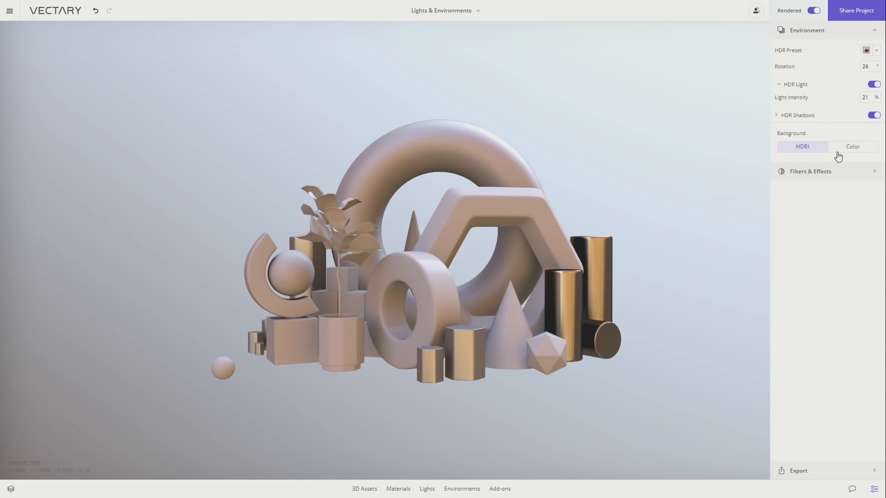
click(853, 146)
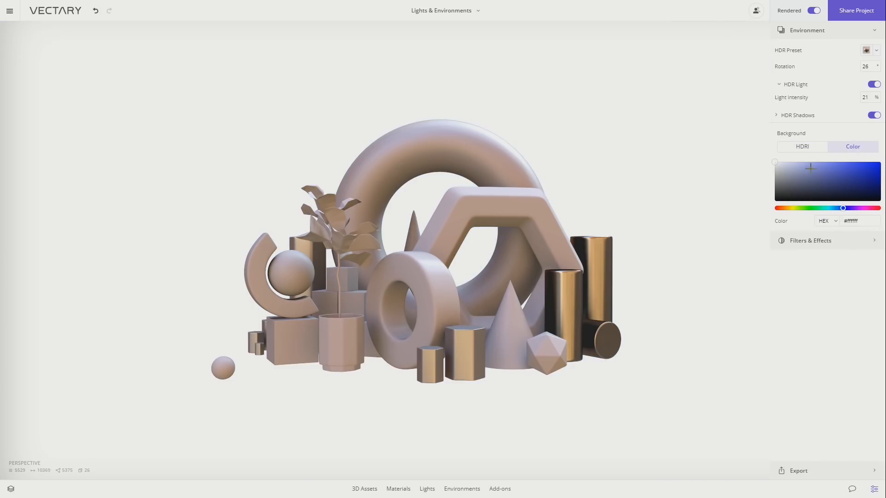
click(832, 172)
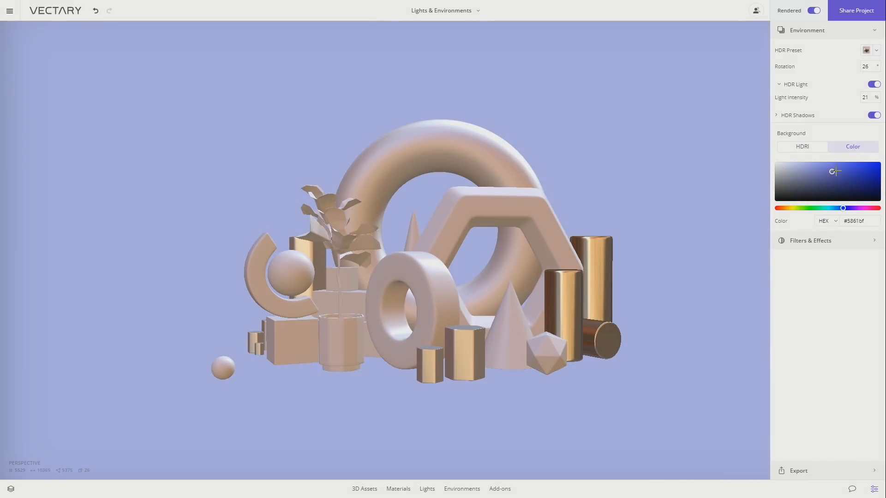
drag(839, 170, 782, 174)
drag(843, 208, 870, 214)
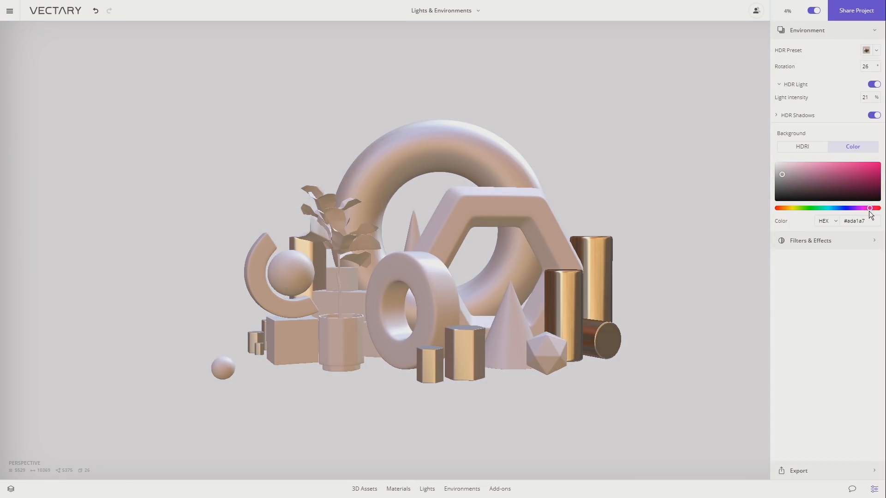
Step: Import Gradient.png as an image plane, stand it upright and enlarge it as a backdrop behind the objects
drag(538, 497, 518, 353)
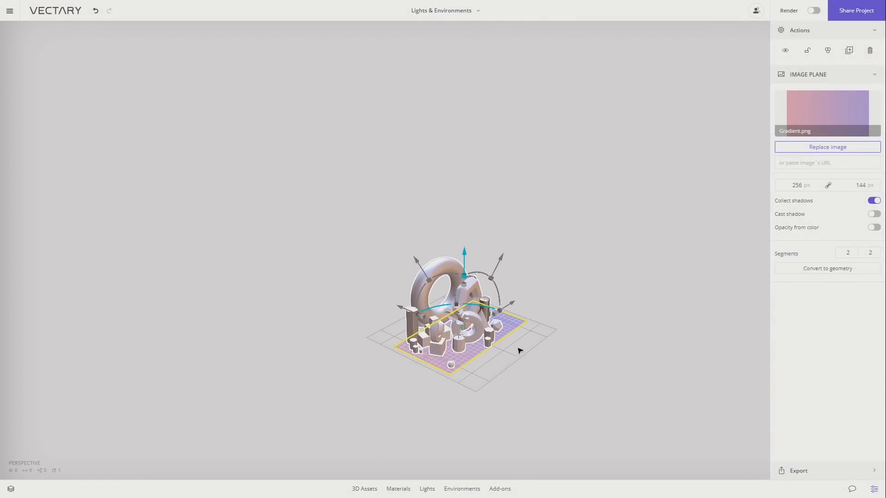
drag(453, 280, 400, 192)
drag(436, 254, 575, 242)
click(583, 241)
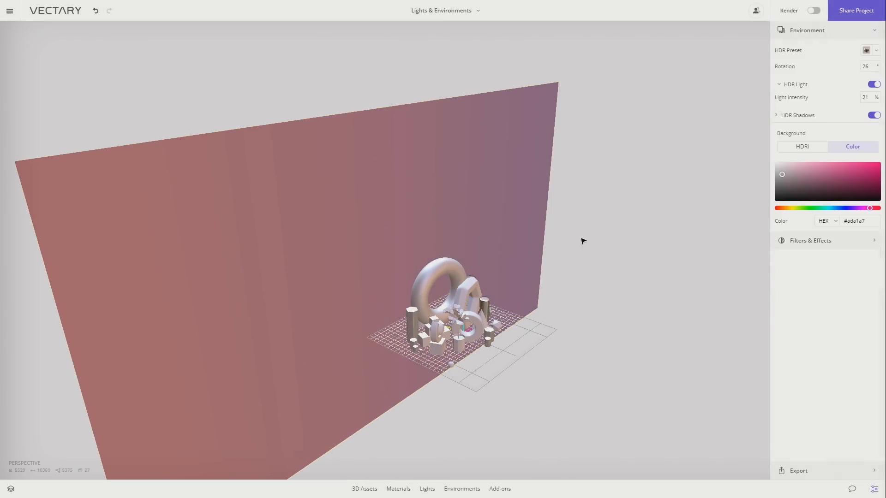
key(h)
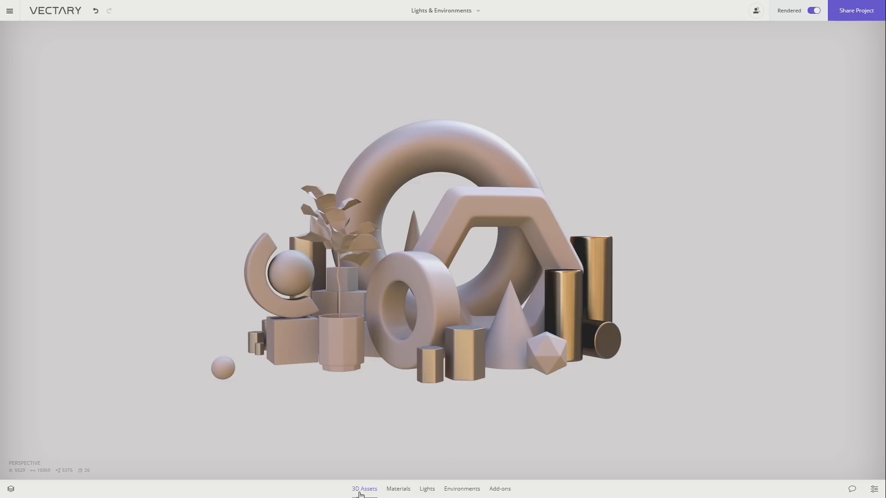
Step: Search the 3D assets for "backdrop" and place the curved sheet backdrop under and behind the objects
click(364, 489)
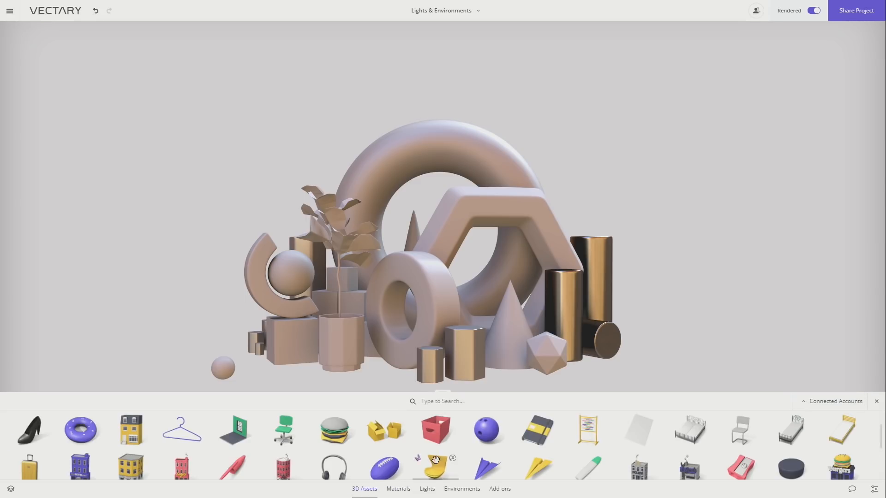
text(backdrop)
key(Return)
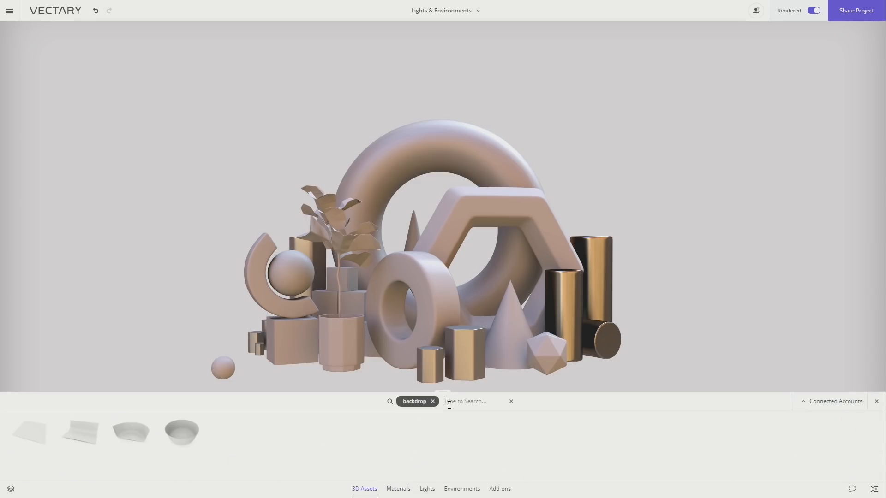
drag(80, 431, 400, 381)
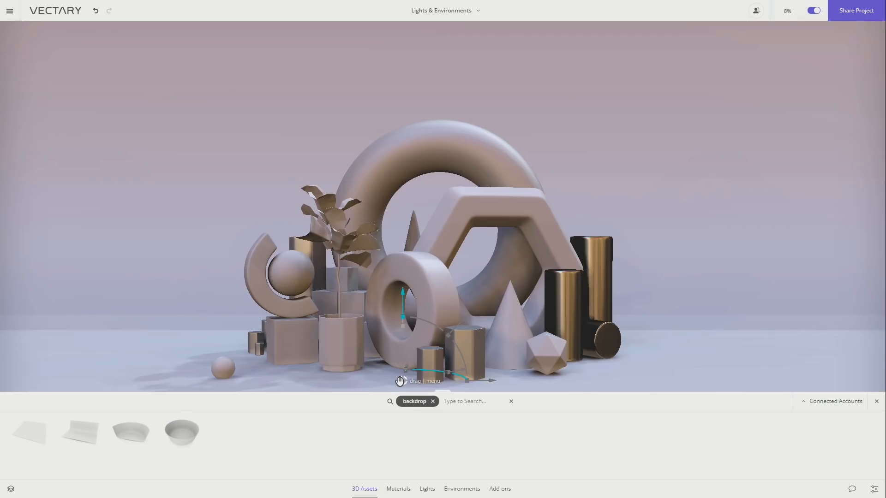
click(877, 401)
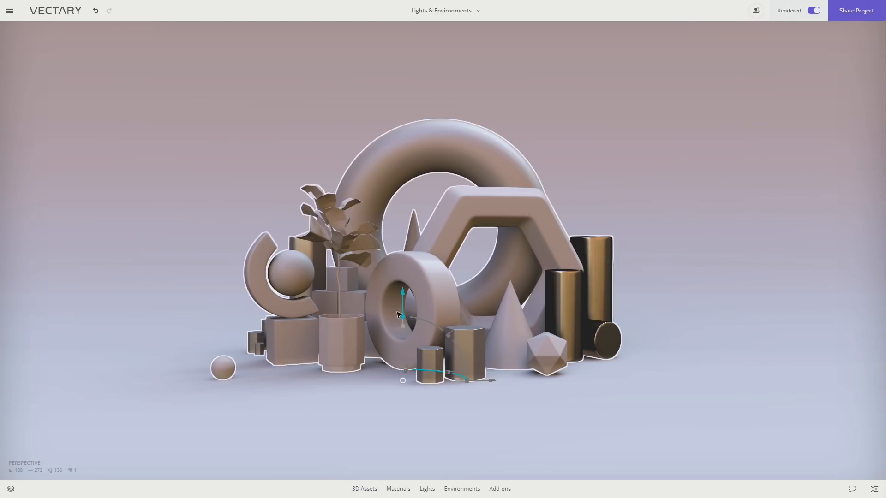
Step: Fine-tune the backdrop's height and scale beneath the objects, and deselect it
drag(402, 305, 403, 306)
mouse_move(457, 382)
shift+mouse_down()
mouse_move(410, 382)
mouse_move(453, 381)
shift+mouse_up()
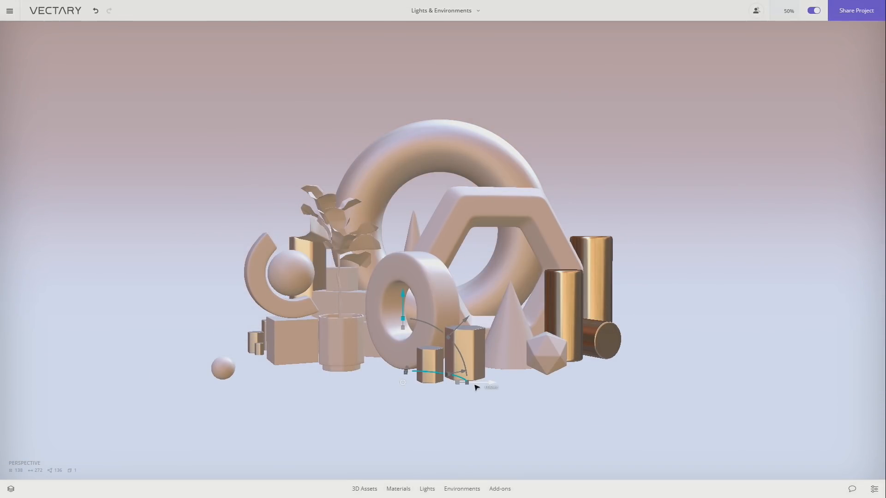
click(477, 388)
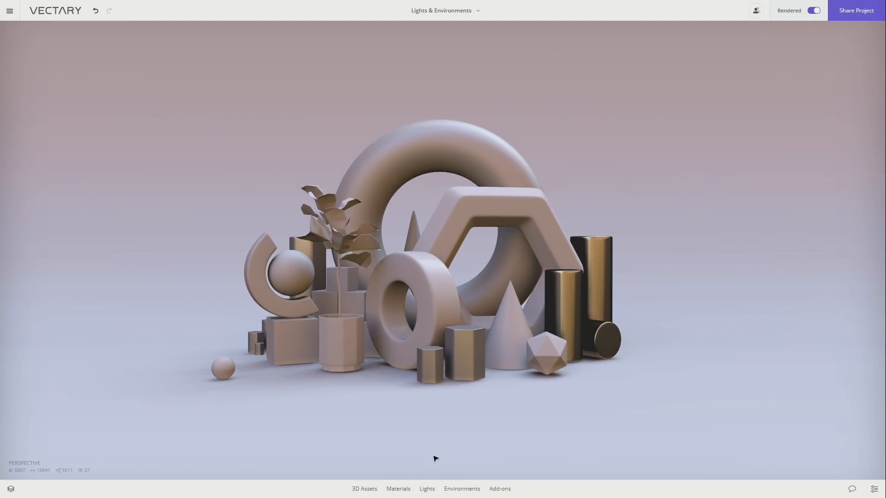
Step: Add a Rectangle light beside the objects, raise it and tilt it so it shines down on the scene
click(425, 488)
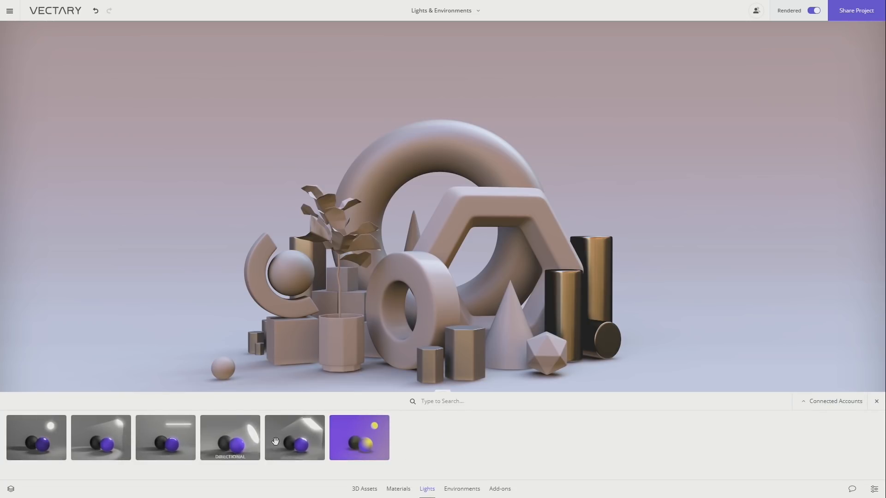
drag(275, 441, 696, 356)
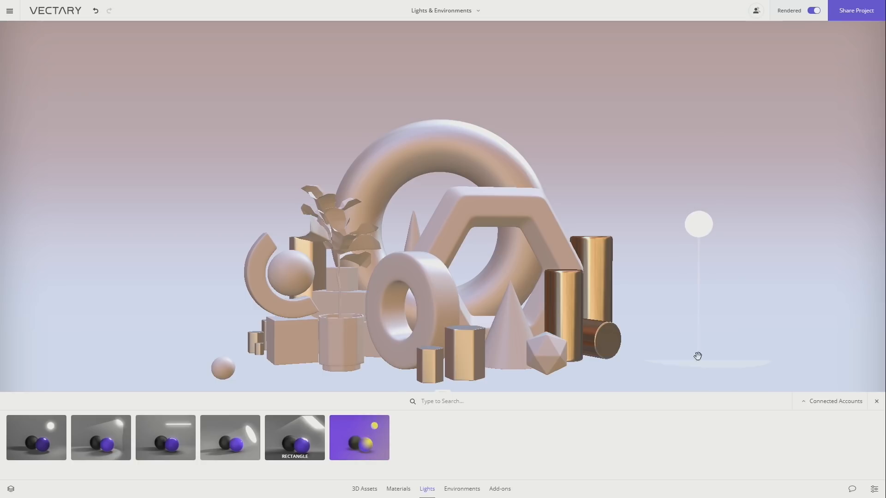
click(876, 402)
key(f)
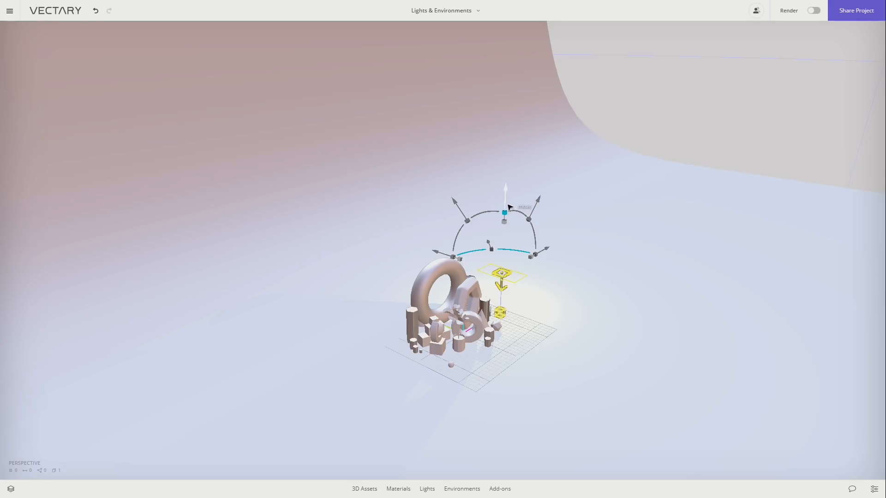
drag(503, 202, 536, 170)
key(Escape)
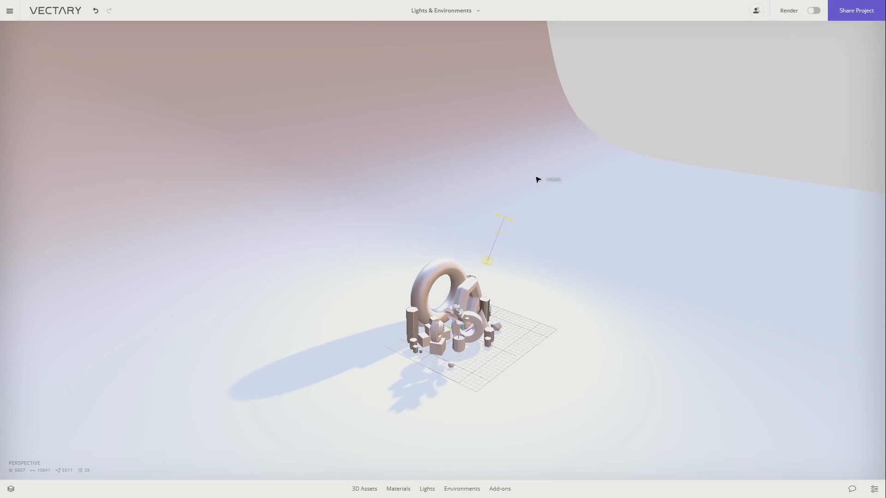
key(h)
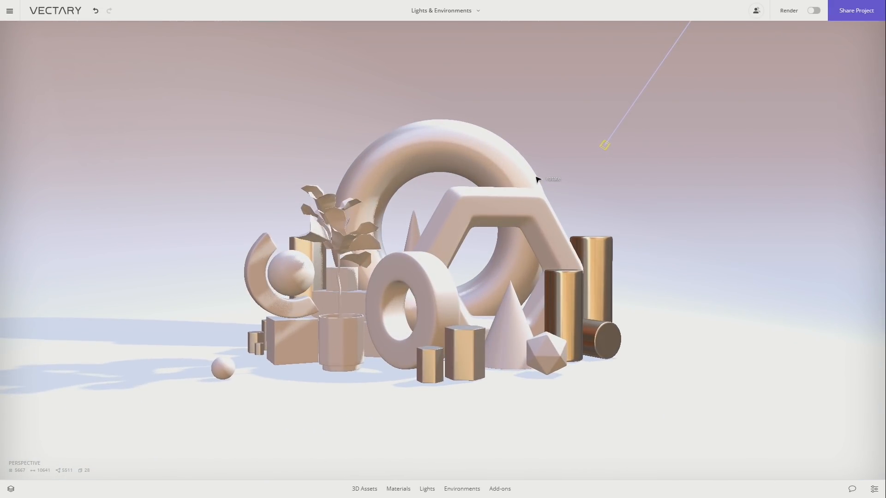
key(space)
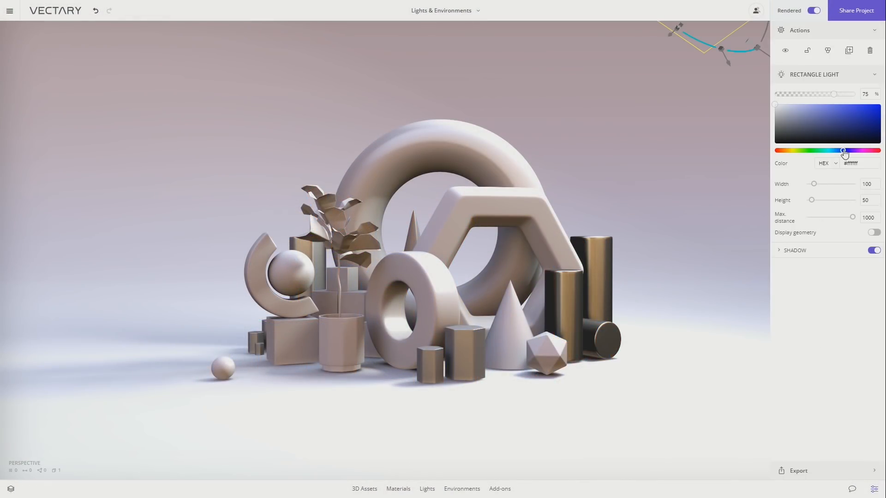
Step: Configure the rectangle light with color #fc0a16, 15% intensity and a size of about 616 × 552, and preview it without its shadow
drag(844, 154, 877, 151)
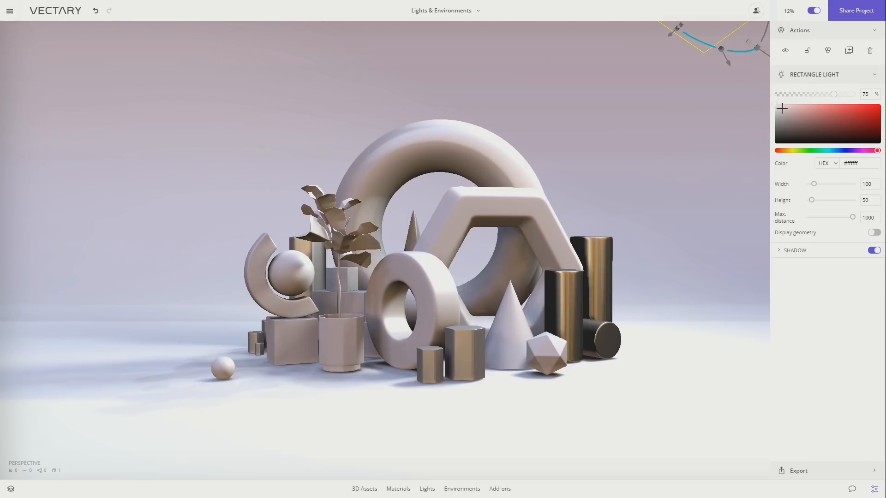
drag(781, 108, 803, 100)
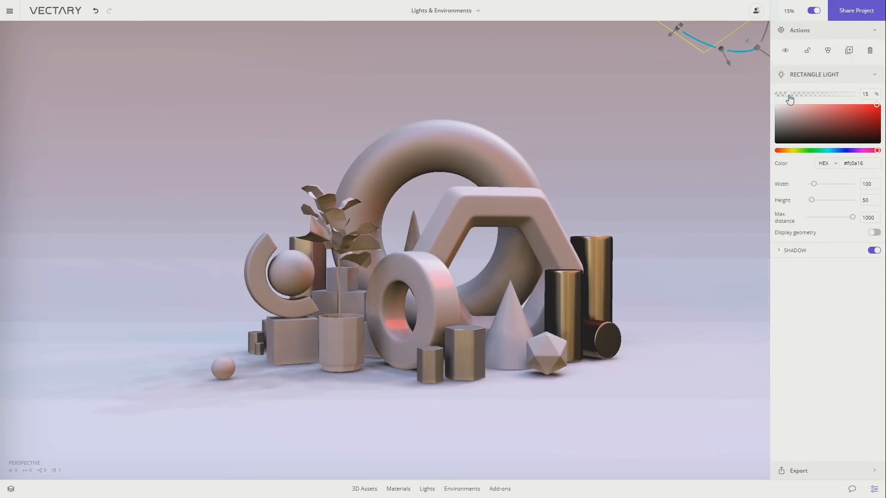
drag(814, 185, 835, 204)
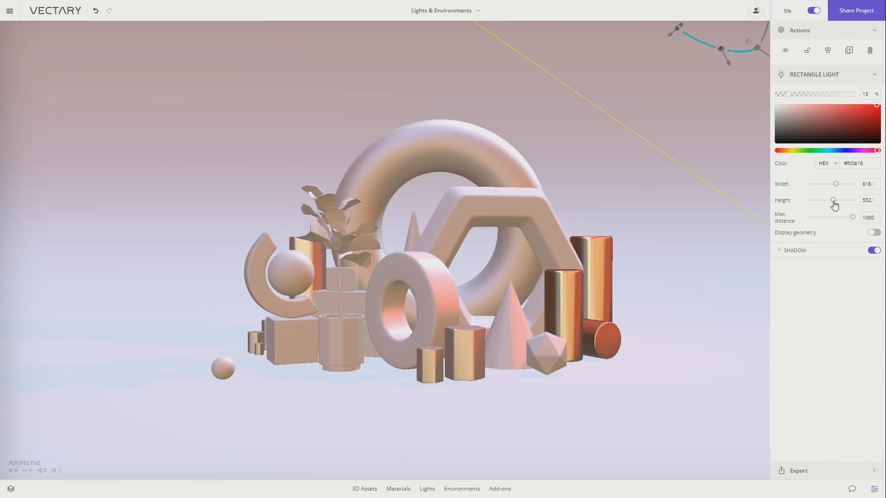
click(874, 251)
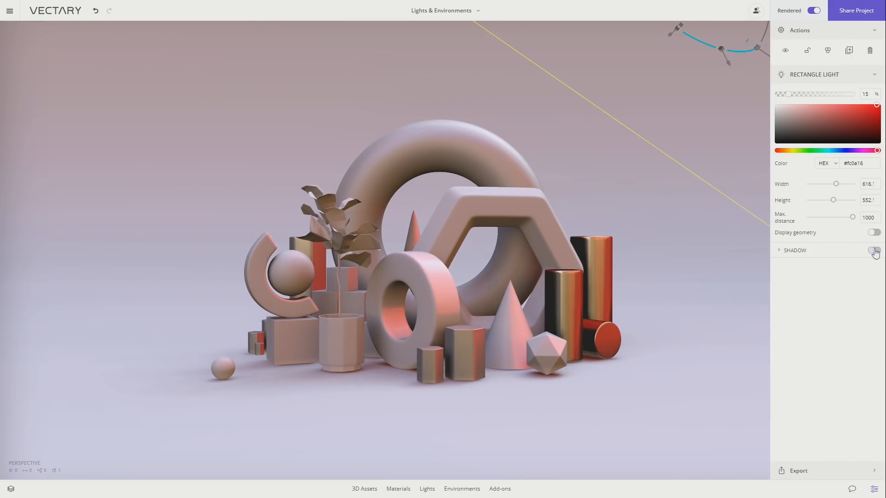
click(874, 251)
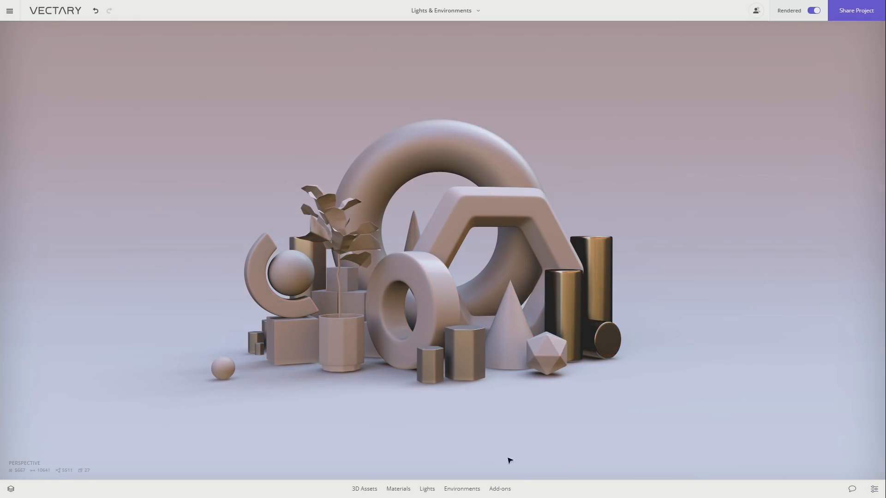
Step: Add a Hemisphere light to the open area beside the metallic cylinders
click(427, 491)
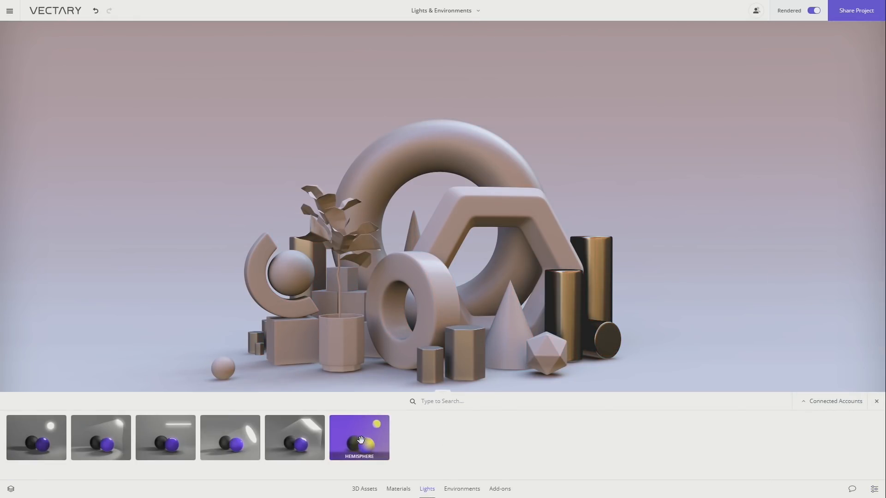
drag(360, 437, 670, 369)
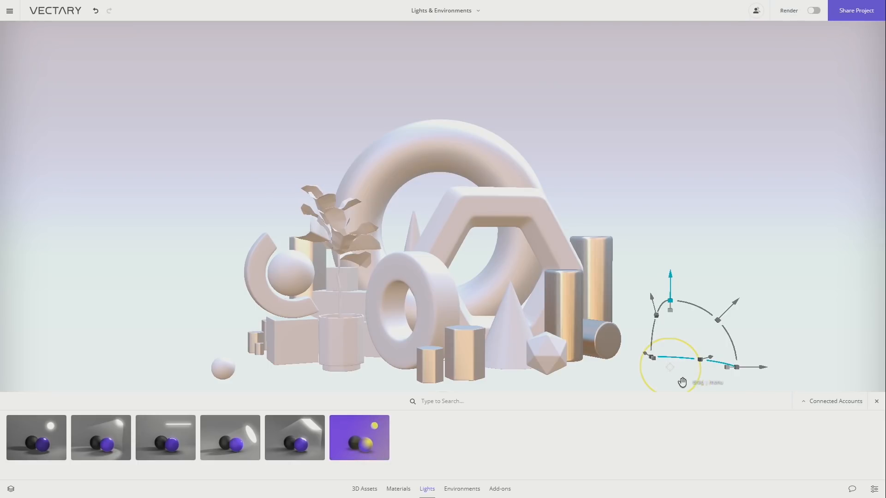
click(876, 401)
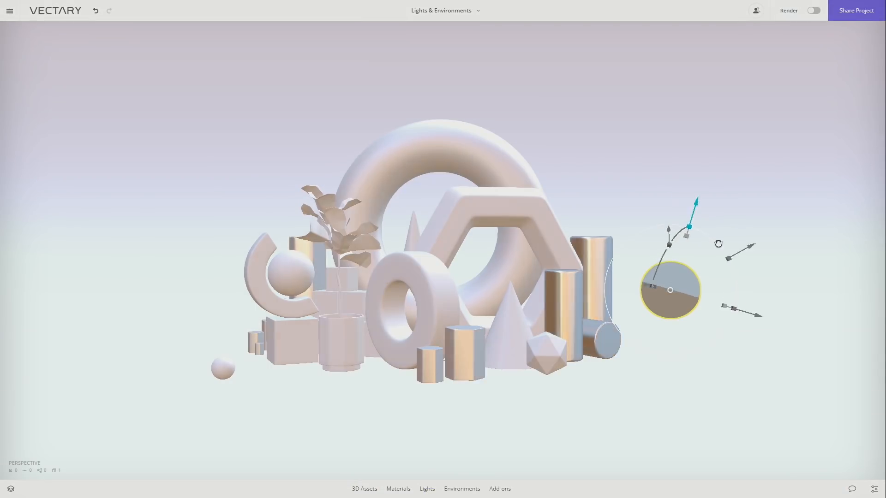
Step: Color the hemisphere light purple #c400ff for its top and red #fc001d for its bottom
click(873, 489)
drag(816, 233, 882, 212)
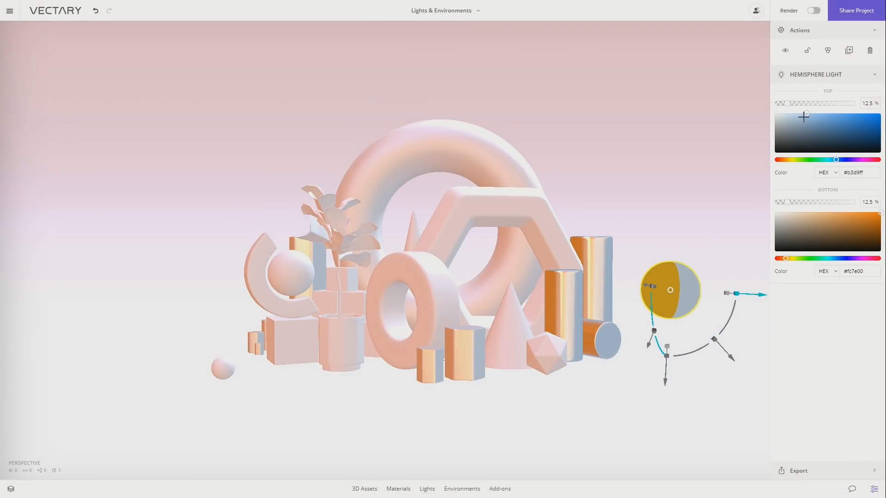
drag(805, 115, 881, 114)
drag(835, 160, 857, 160)
drag(785, 258, 876, 258)
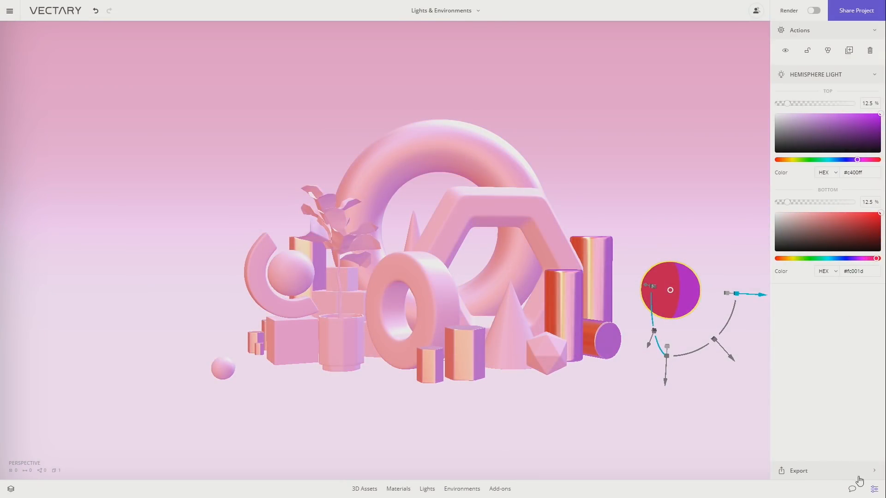
click(873, 489)
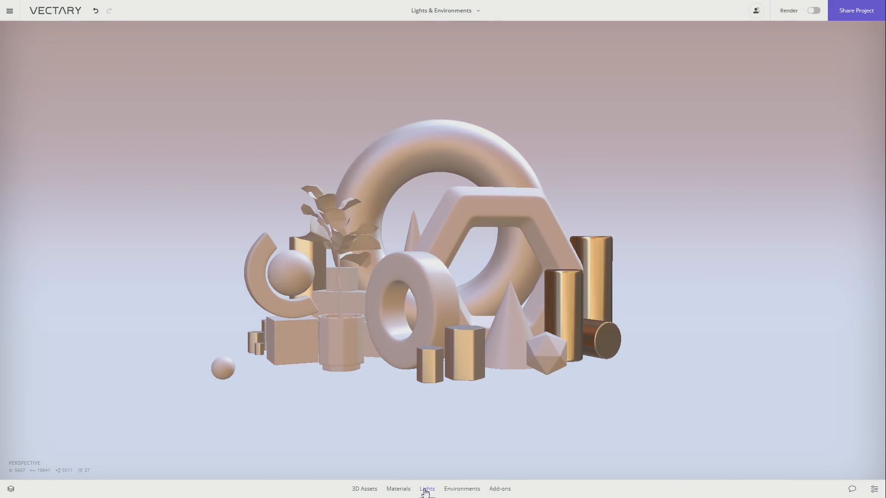
Step: Add a Rectangle light to the empty floor beside the metallic cylinders
click(424, 490)
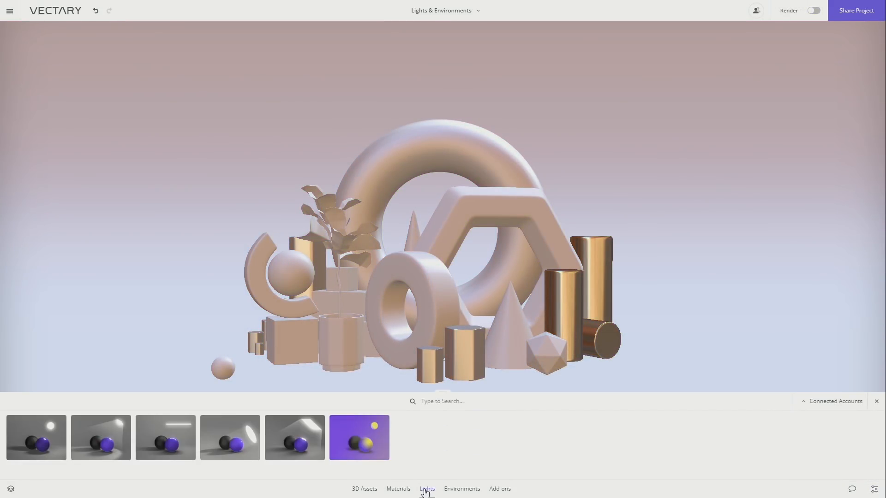
drag(297, 437, 698, 369)
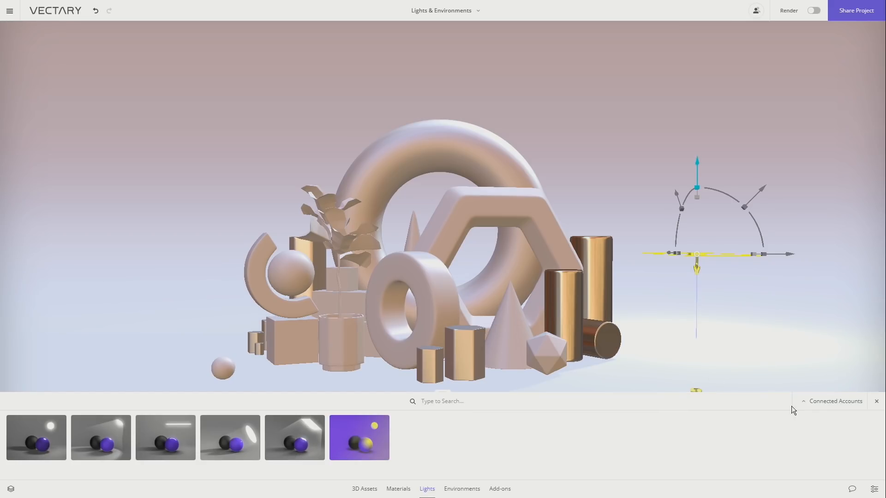
click(876, 401)
key(f)
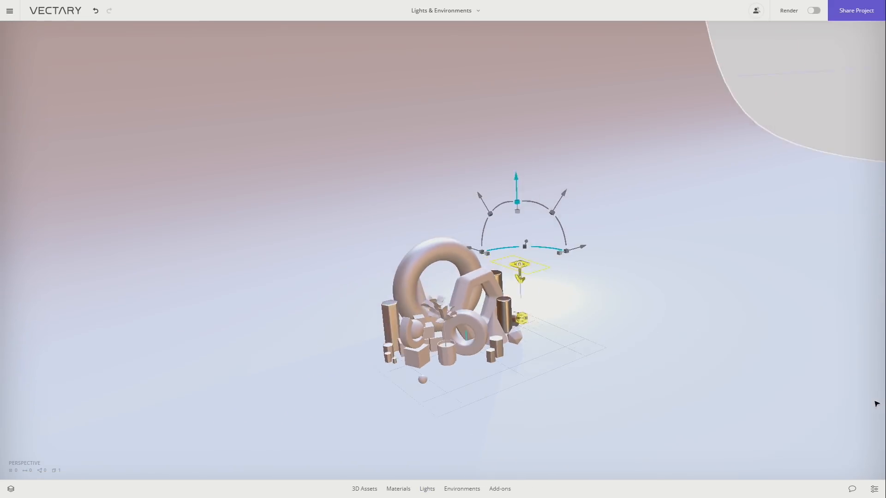
Step: Raise the rectangle light, move it away from the objects and tilt it to aim at them
drag(483, 183, 485, 136)
drag(490, 160, 513, 169)
drag(448, 189, 477, 171)
drag(493, 217, 507, 239)
drag(565, 229, 642, 253)
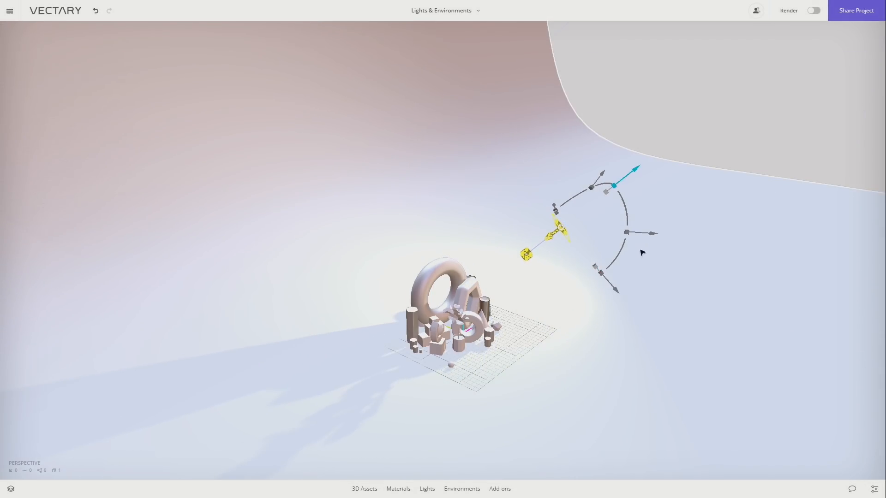
Step: Duplicate the rectangle light, rotate the copy toward the objects and move it to their opposite side
key(ctrl+d)
drag(568, 209, 593, 234)
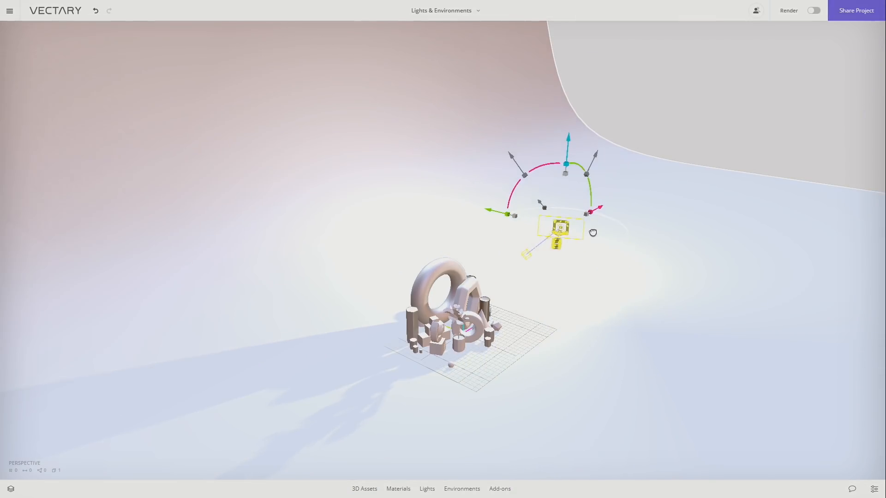
drag(541, 202, 417, 290)
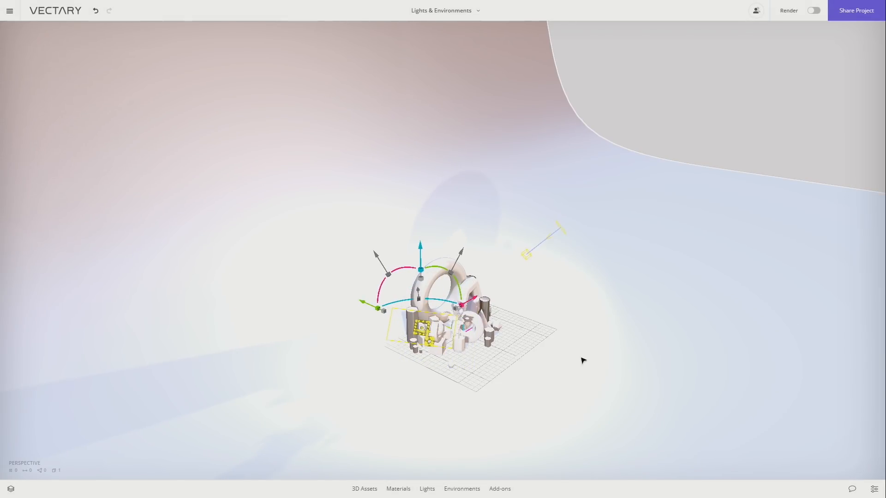
Step: Color the duplicated rectangle light blue #2f40fa and tint the original rectangle light red
click(874, 489)
drag(808, 121, 860, 105)
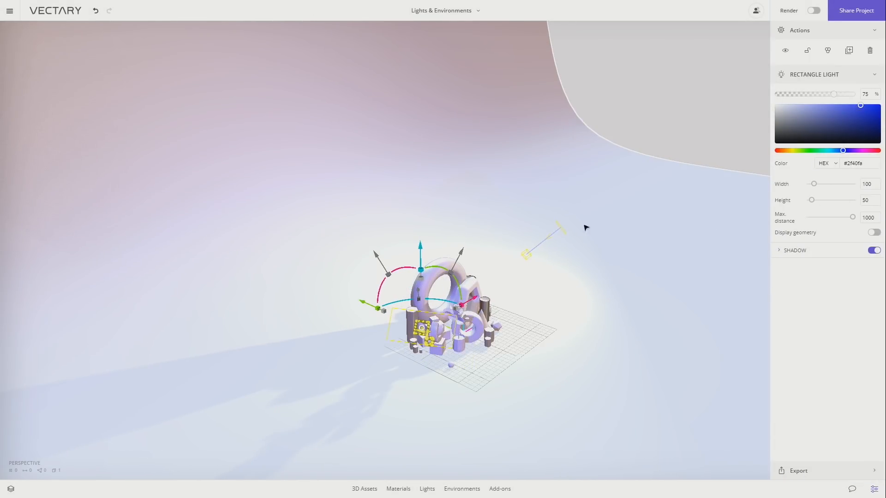
click(559, 227)
drag(843, 150, 779, 152)
click(712, 158)
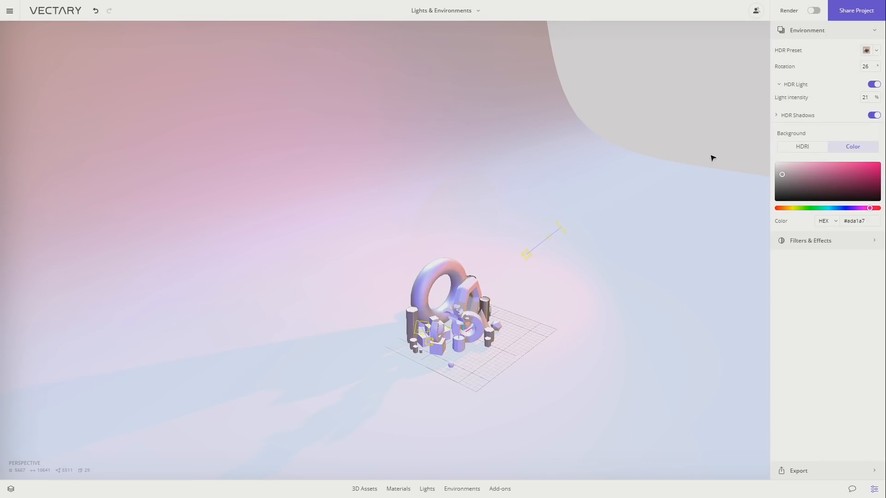